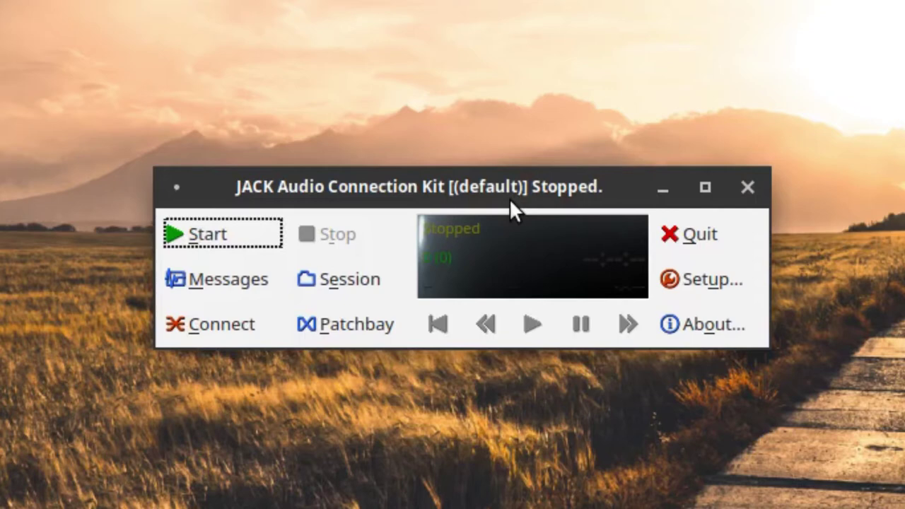
Open the JACK setup, try a sample rate of 44100, and set the sample rate back to 48000.
left_click(706, 284)
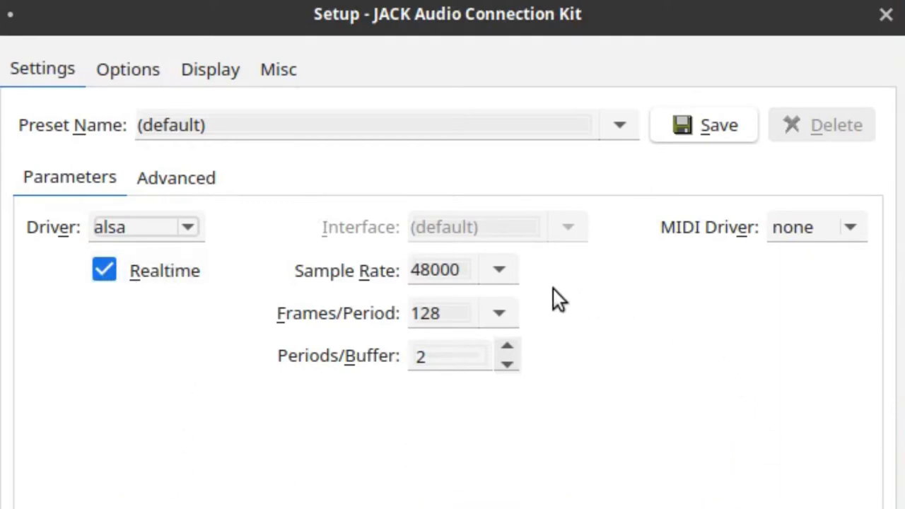
left_click(506, 270)
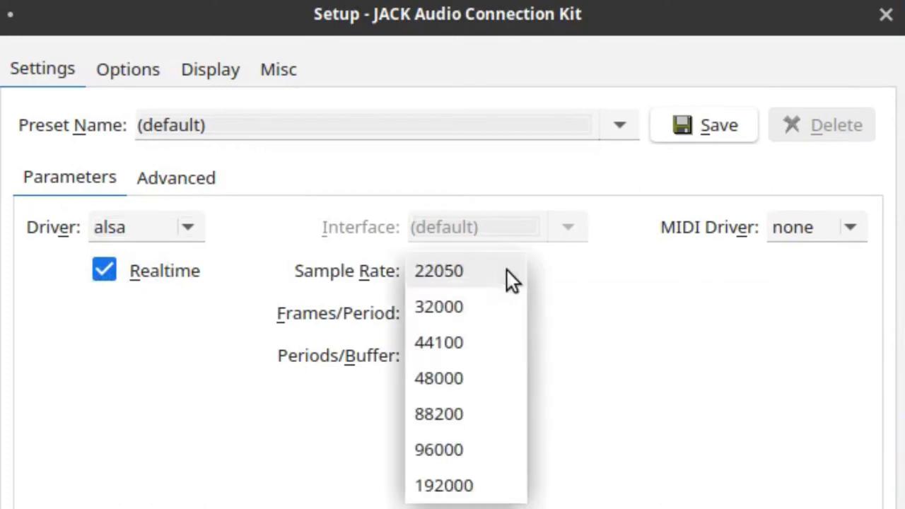
left_click(471, 342)
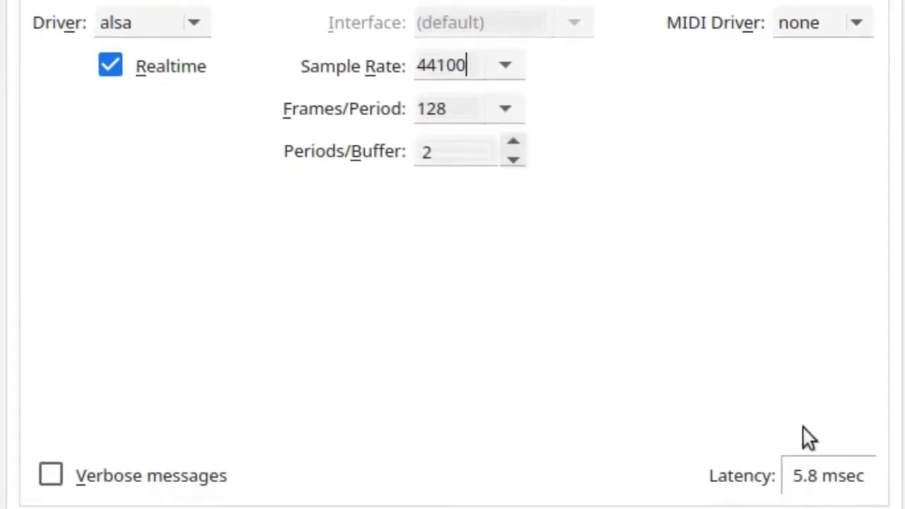
left_click(505, 68)
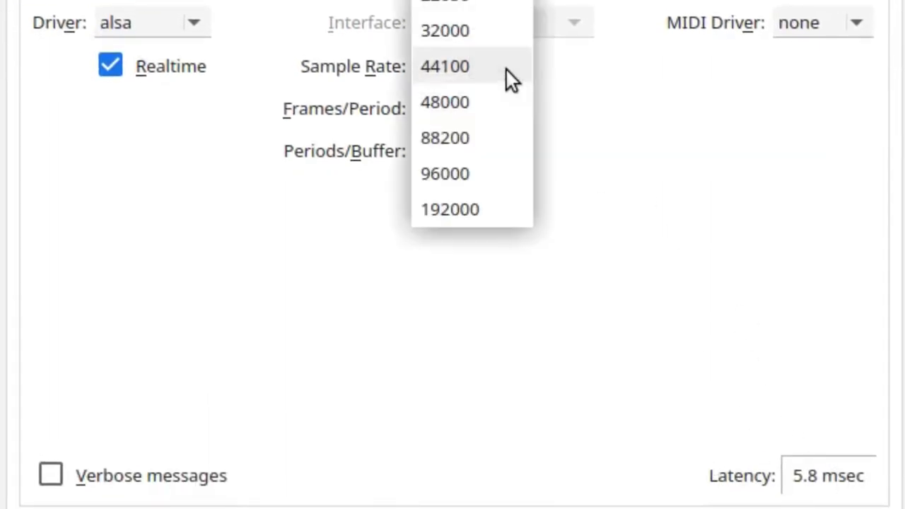
left_click(496, 108)
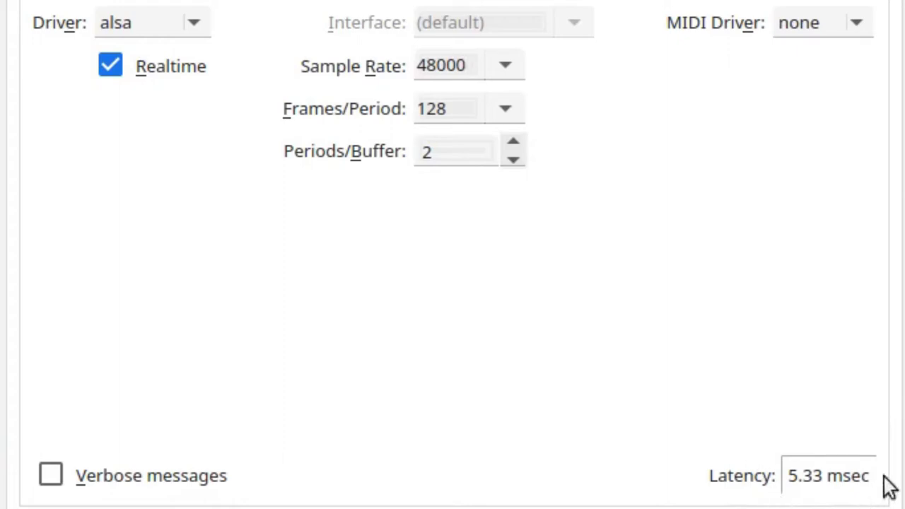
Compare the latency of Frames/Period values 512, 128 and 32, ending with Frames/Period set to 128.
left_click(512, 110)
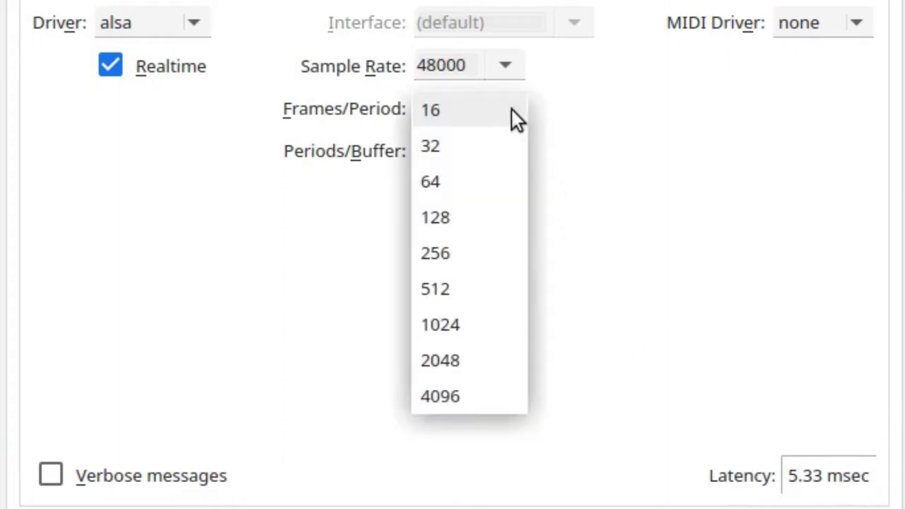
left_click(466, 286)
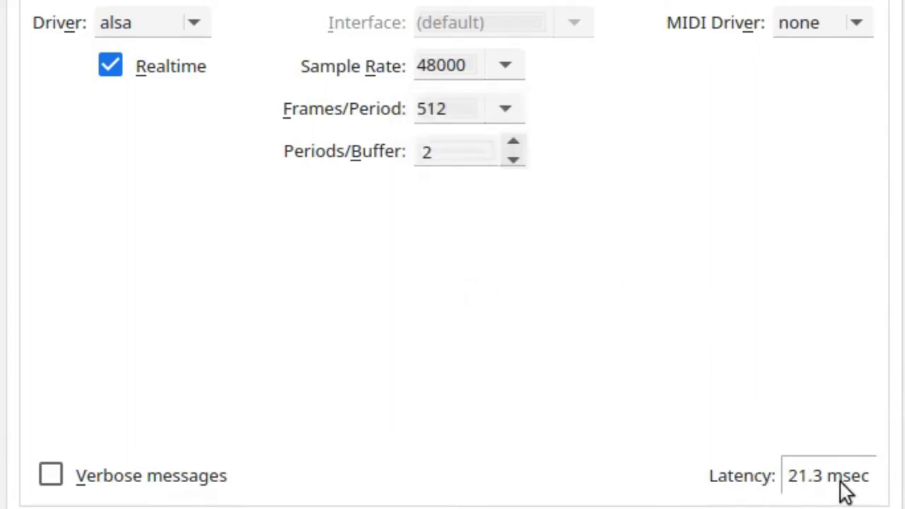
left_click(507, 111)
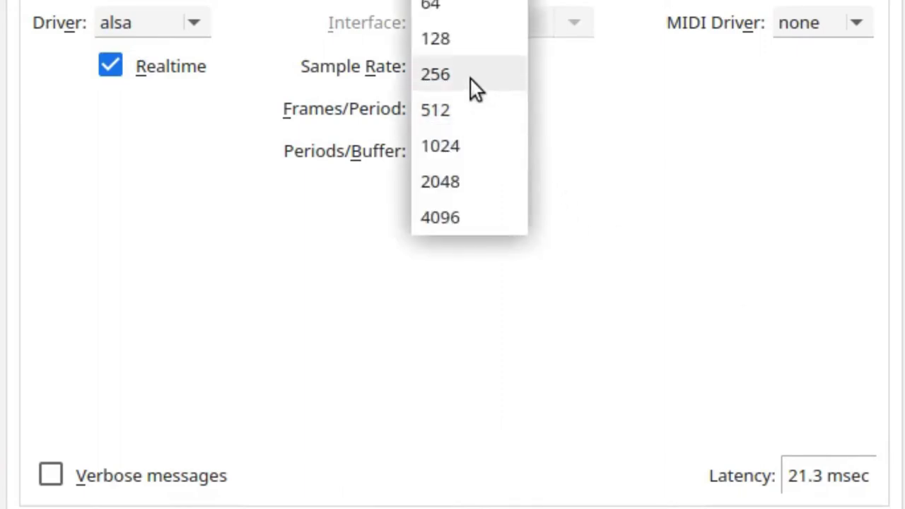
left_click(471, 43)
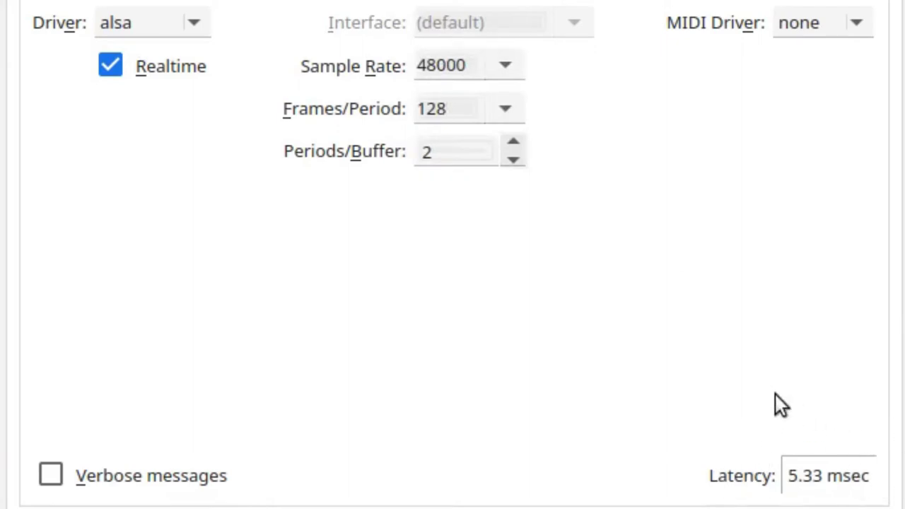
left_click(509, 111)
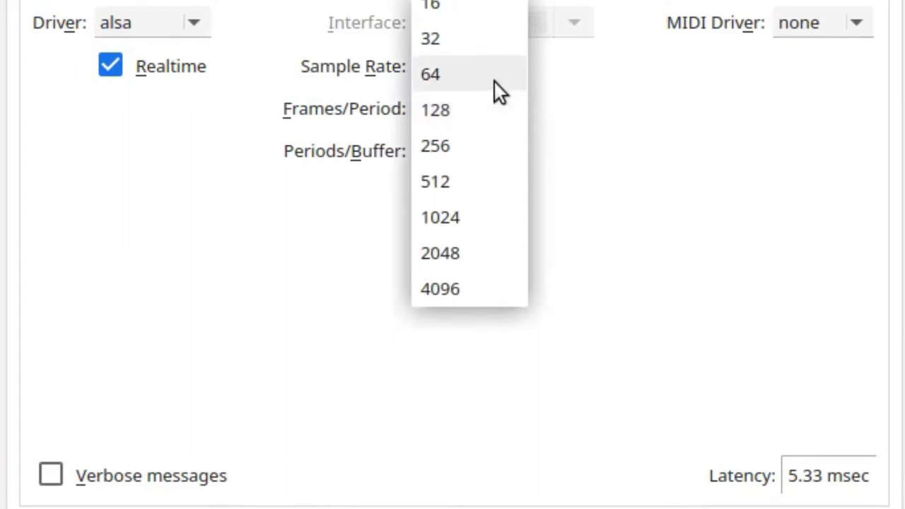
left_click(486, 46)
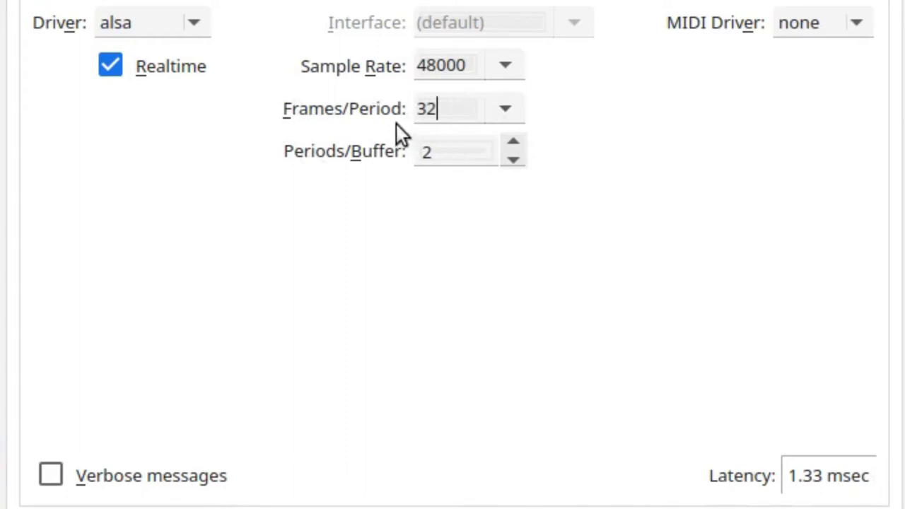
left_click(510, 110)
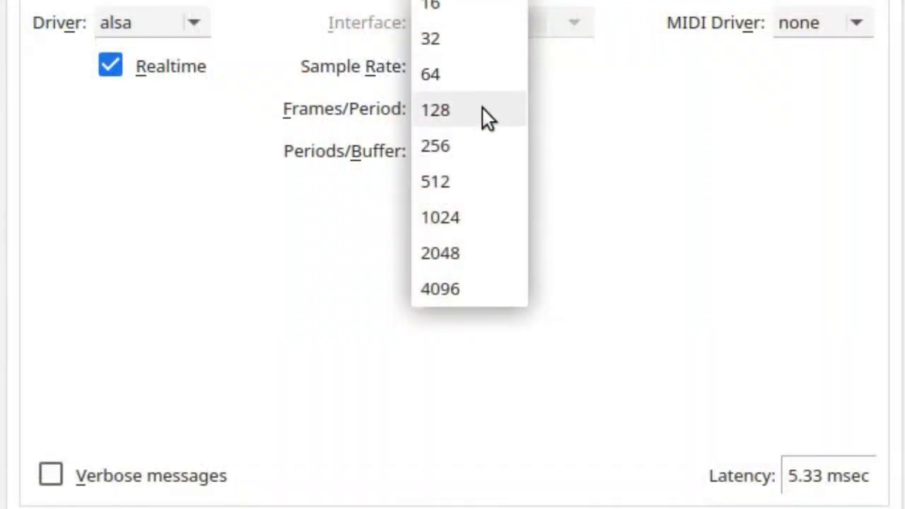
left_click(483, 109)
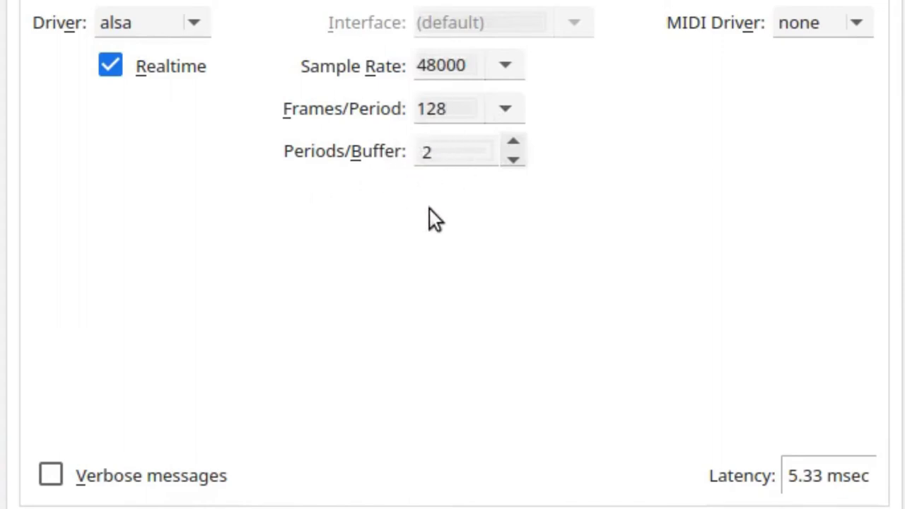
Assign hw:MGXU as both the output and input device in the advanced JACK settings, accept the setup, and start the JACK server.
left_click(172, 24)
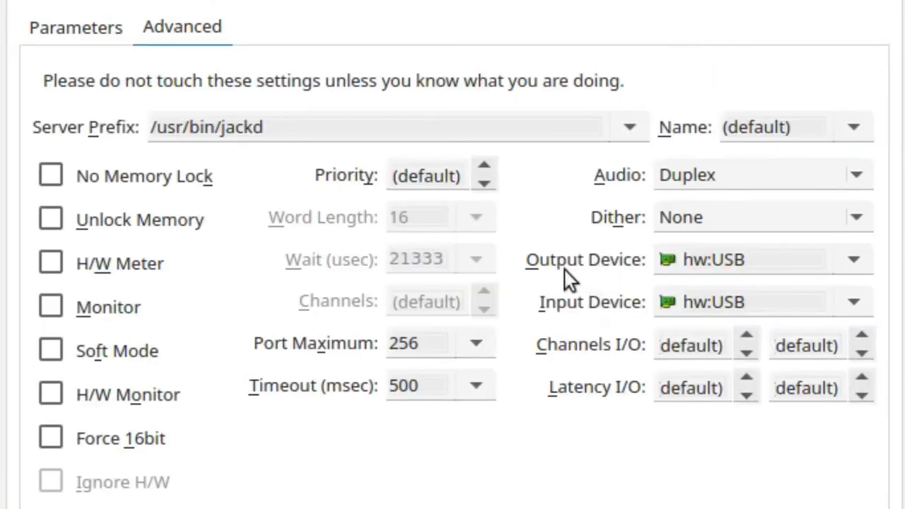
left_click(853, 263)
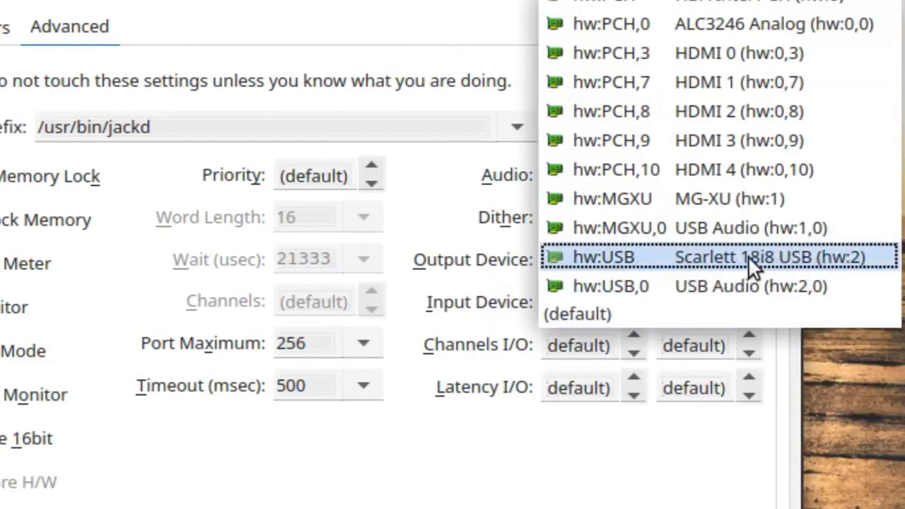
left_click(768, 199)
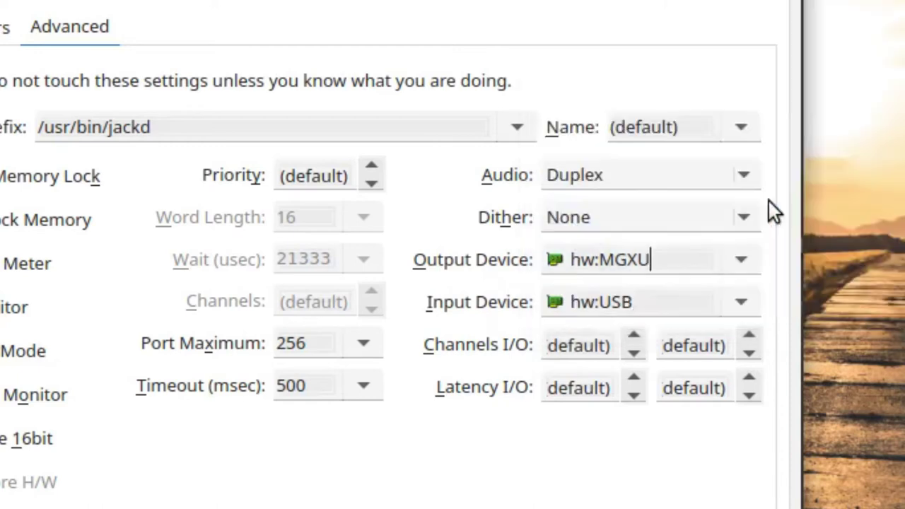
left_click(742, 304)
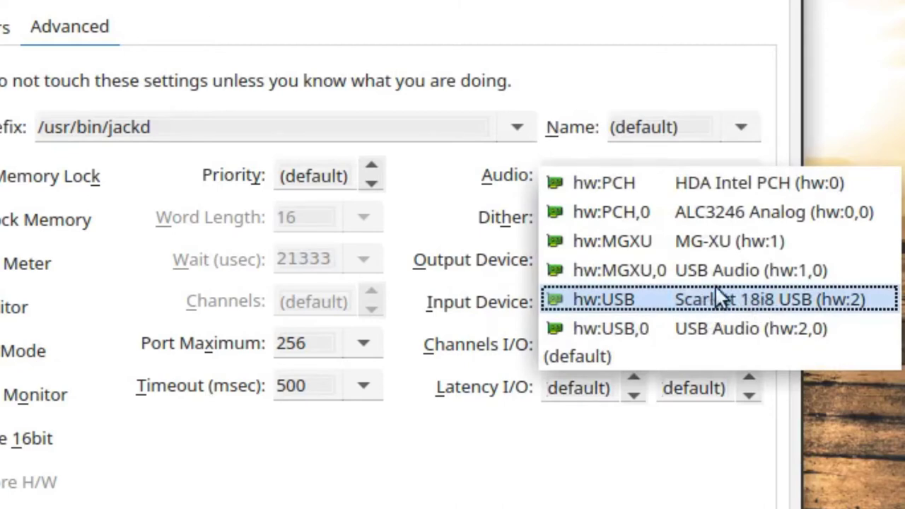
left_click(731, 247)
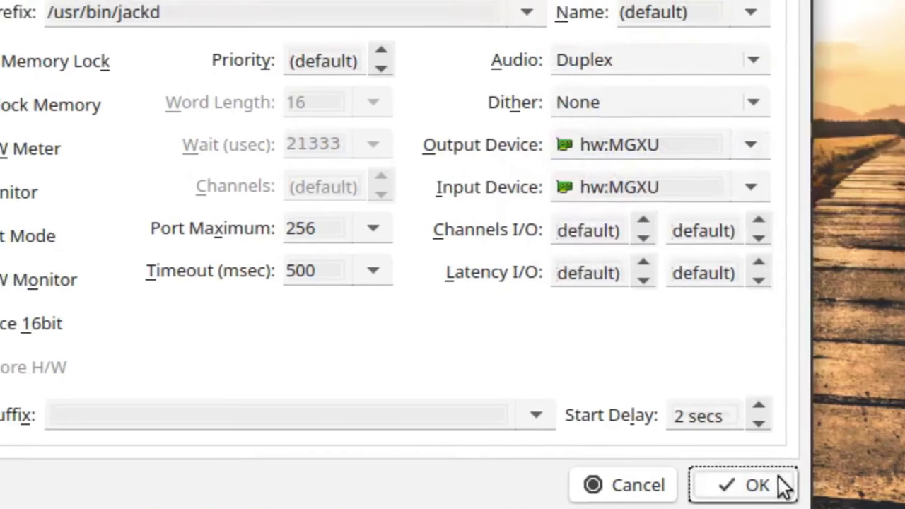
left_click(763, 465)
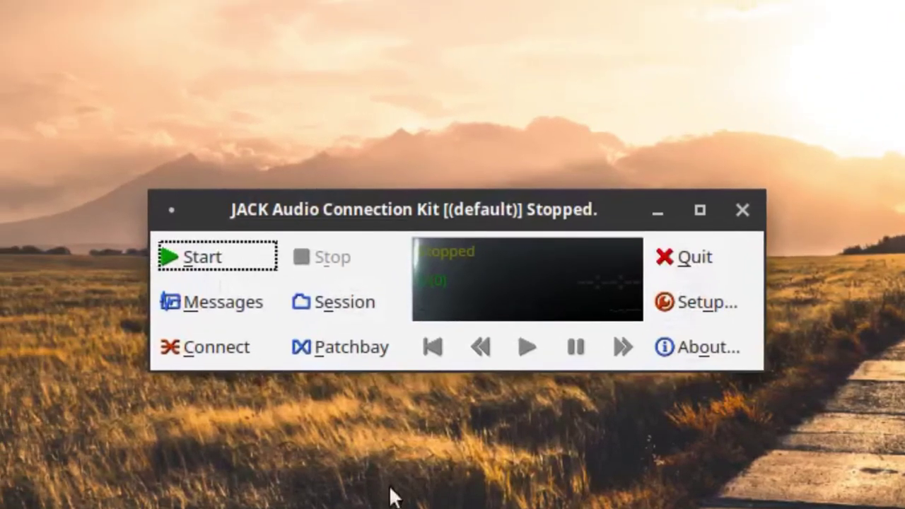
left_click(236, 260)
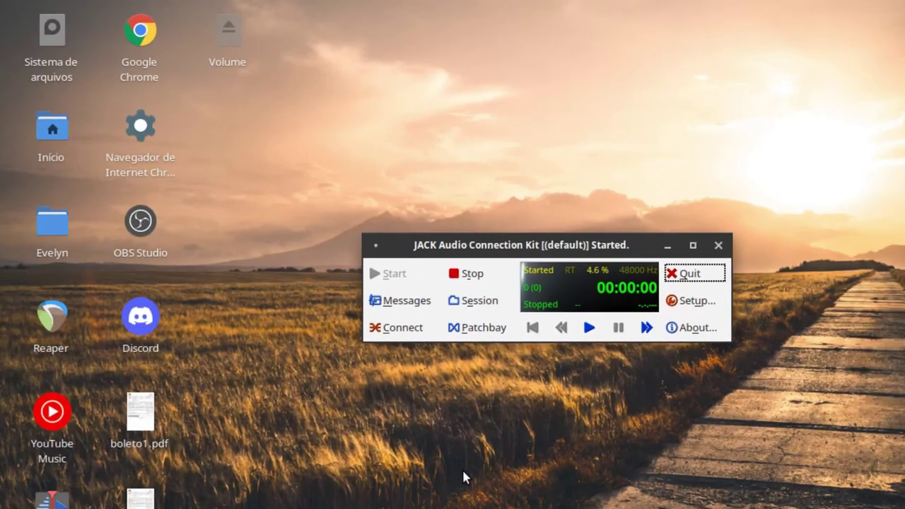
Switch to REAPER and set the audio system in its audio device preferences to JACK.
double_click(62, 323)
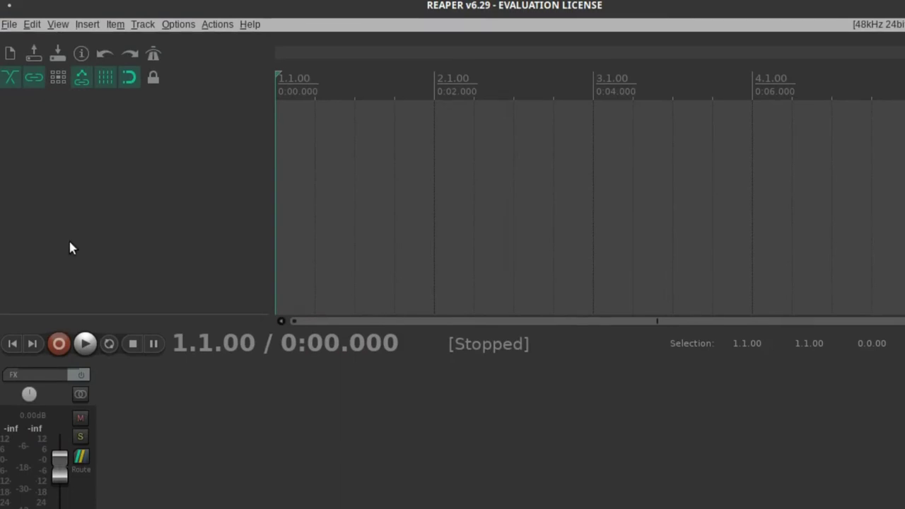
key("ctrl+p")
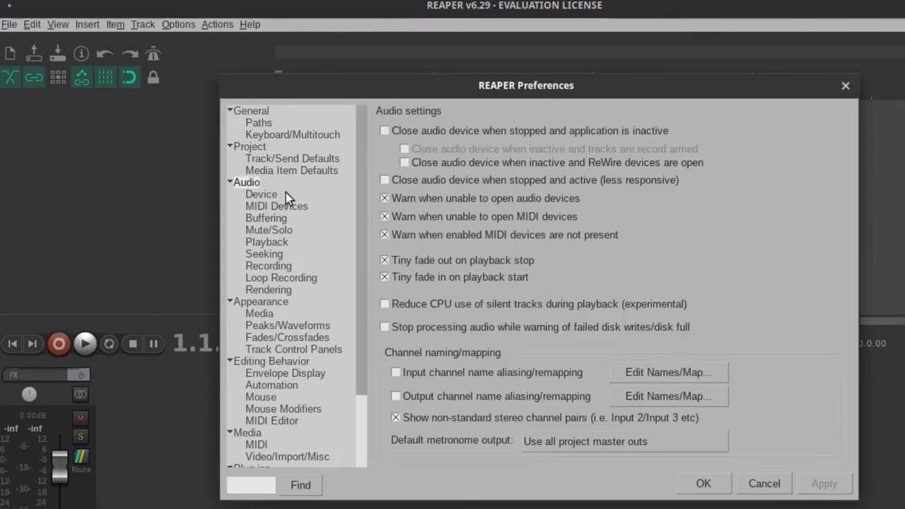
left_click(282, 195)
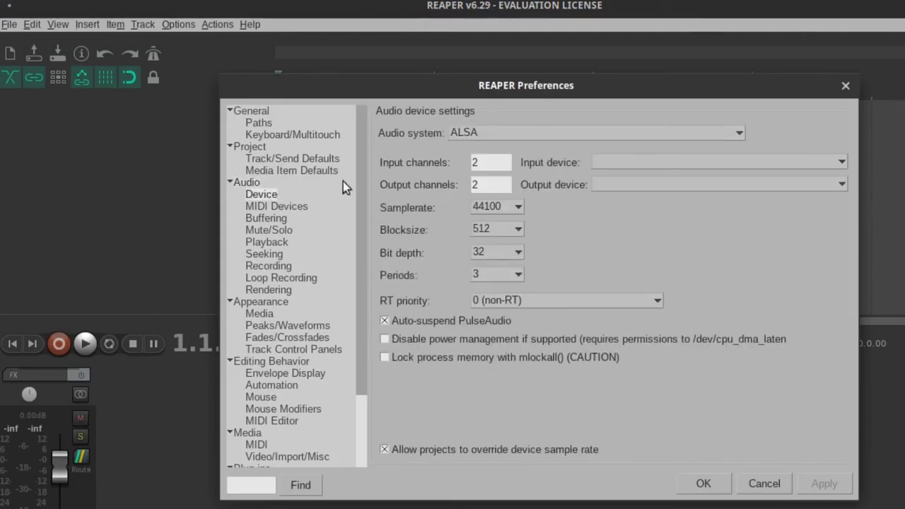
left_click(575, 133)
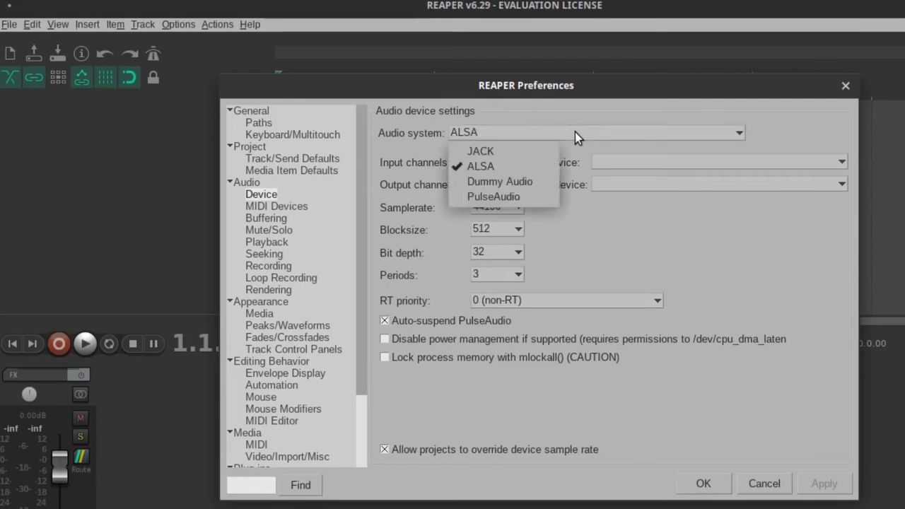
left_click(531, 158)
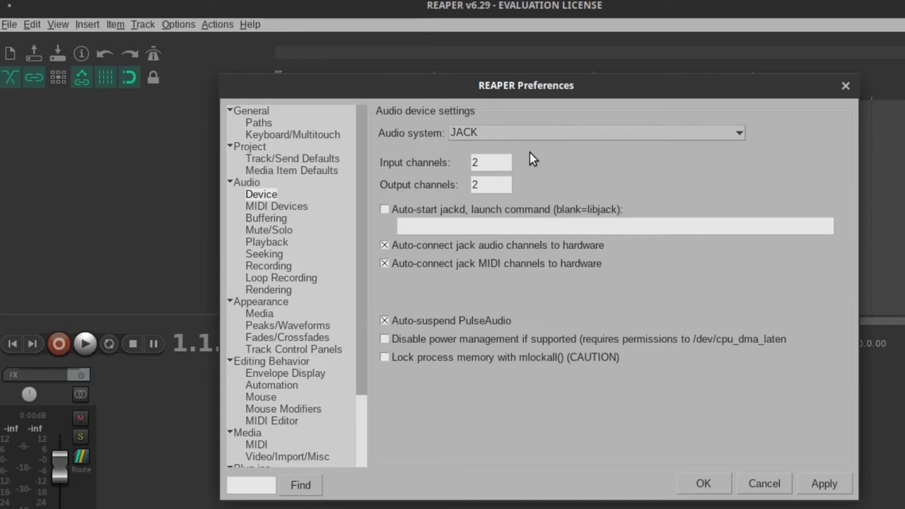
left_click(827, 484)
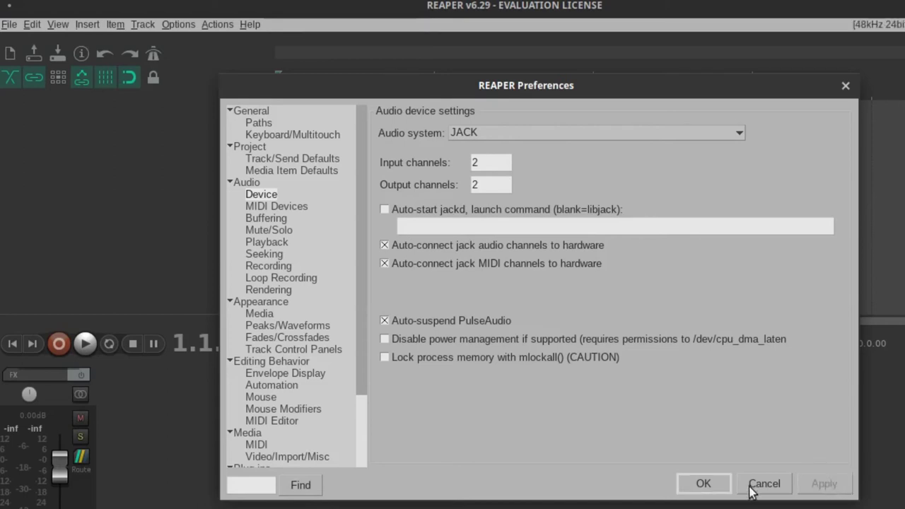
left_click(706, 484)
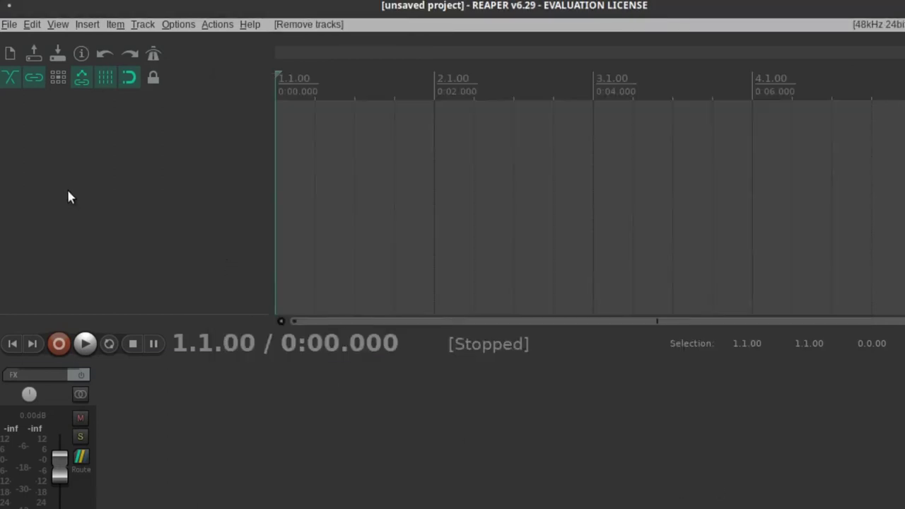
Insert a new track in the empty project and arm it for recording.
right_click(154, 128)
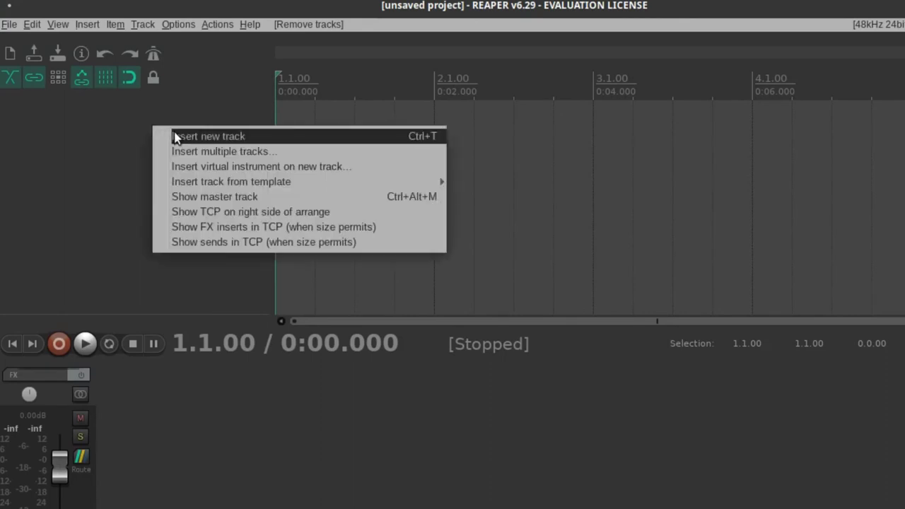
left_click(176, 136)
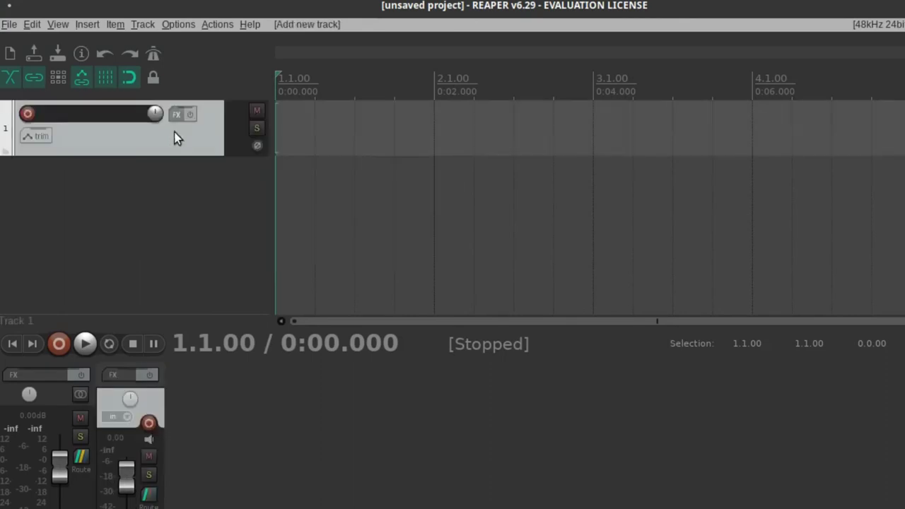
left_click(27, 114)
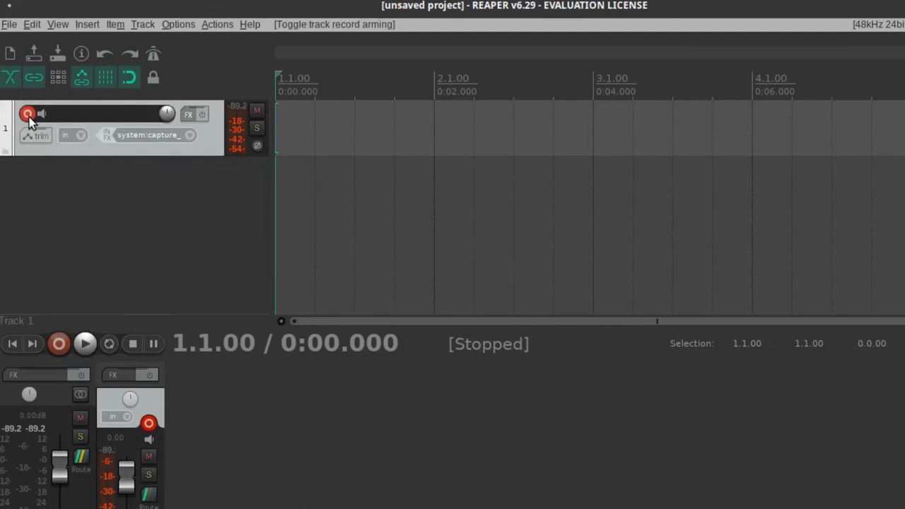
Record a short audio take on the armed track, stop it, and save all recorded files.
left_click(63, 346)
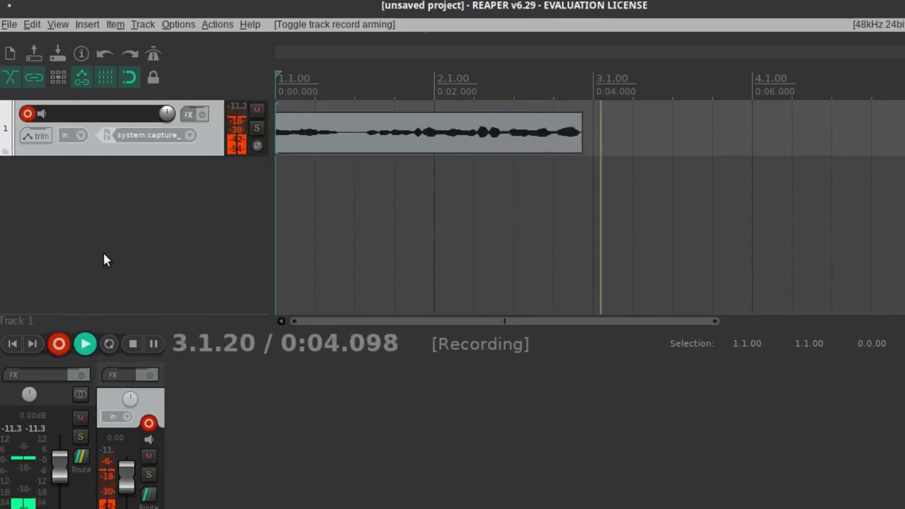
key("space")
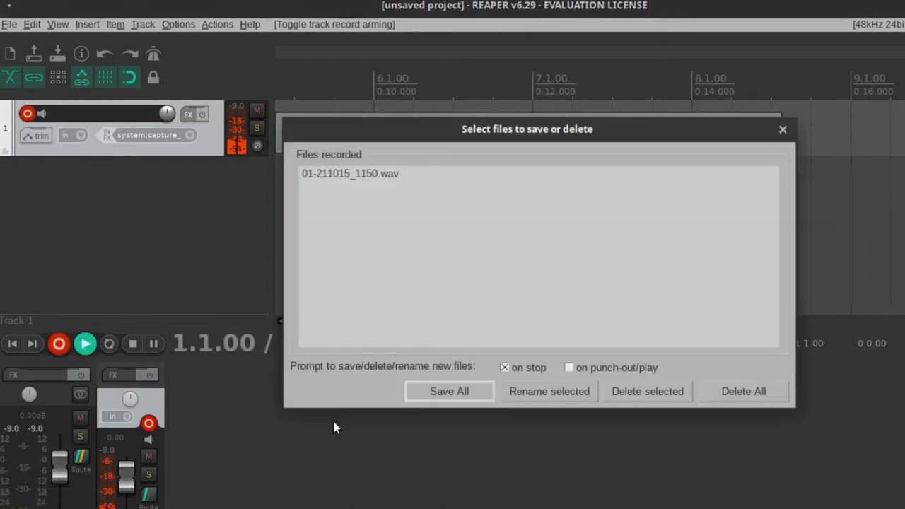
left_click(451, 395)
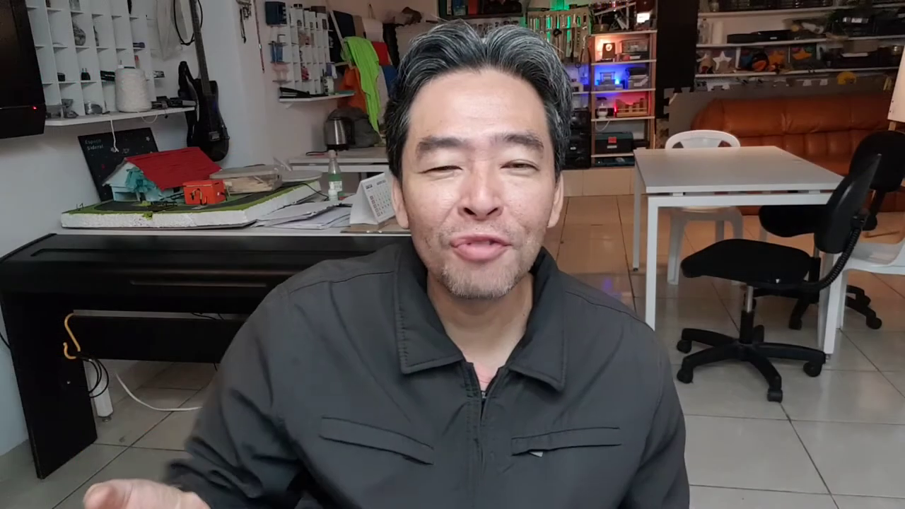